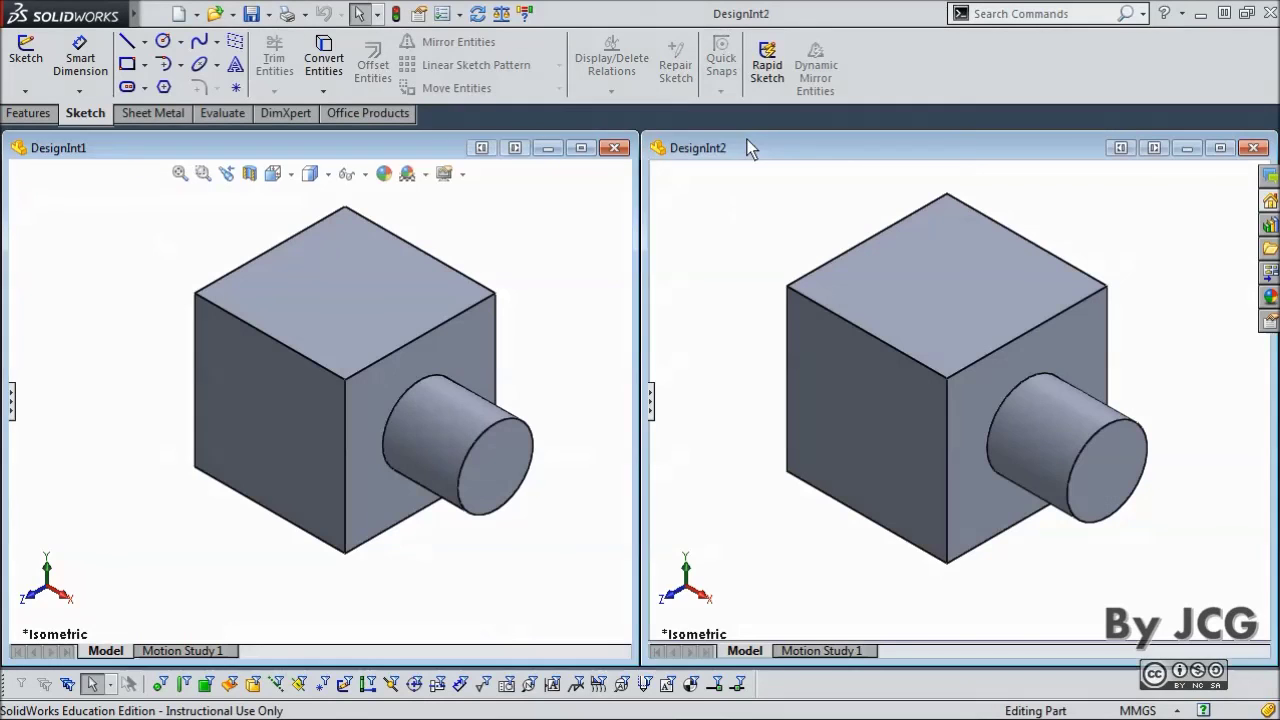
- Edit the 100 mm D1 depth dimension of DesignInt1's cube, entering 90
left_click(746, 148)
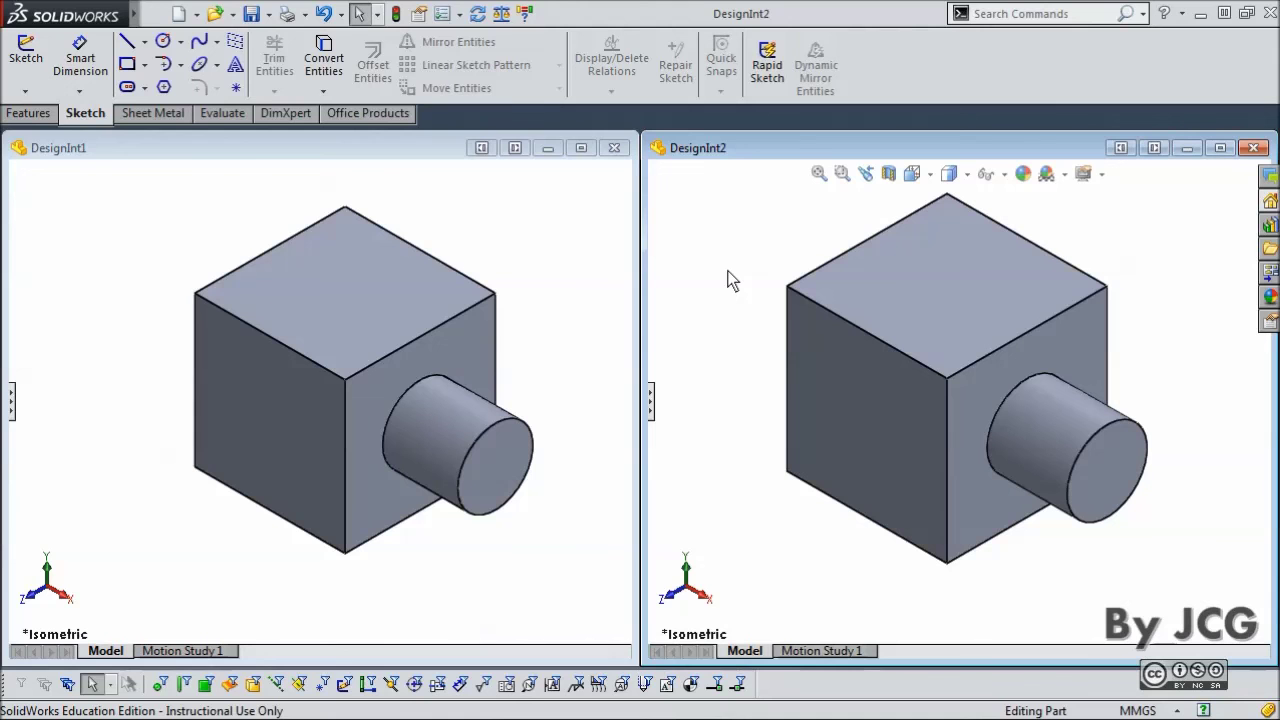
left_click(336, 307)
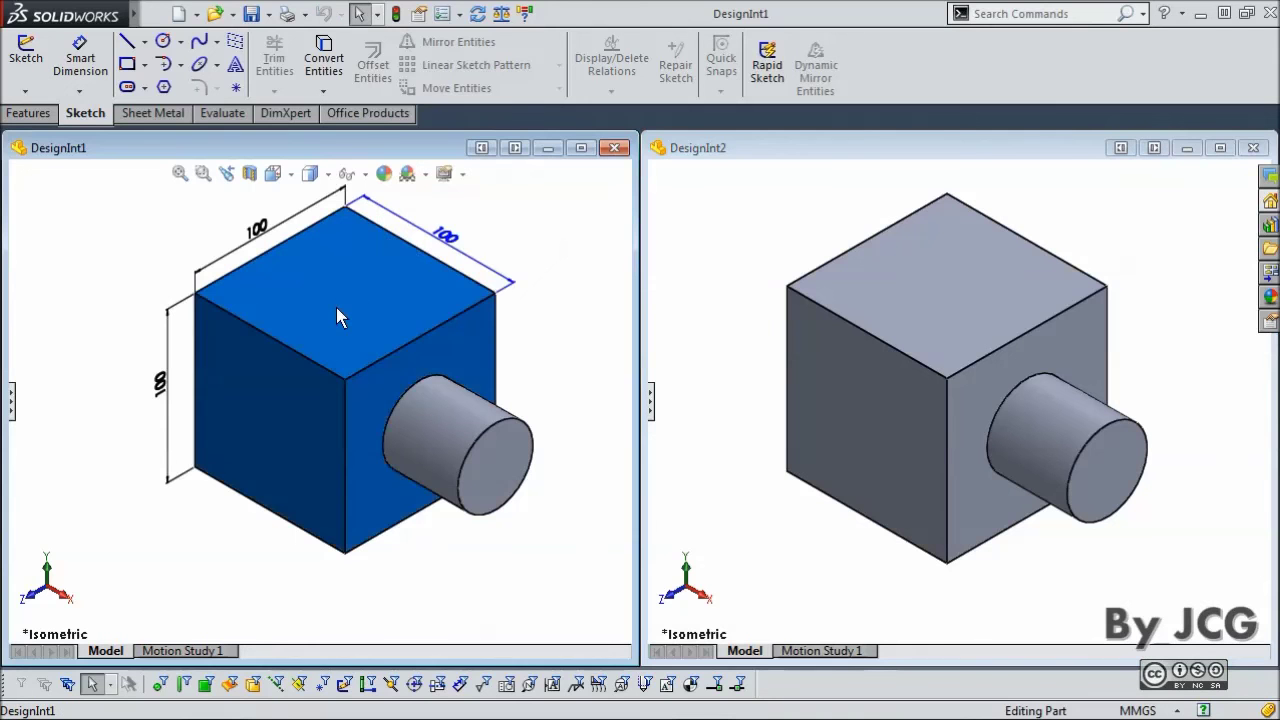
double_click(447, 240)
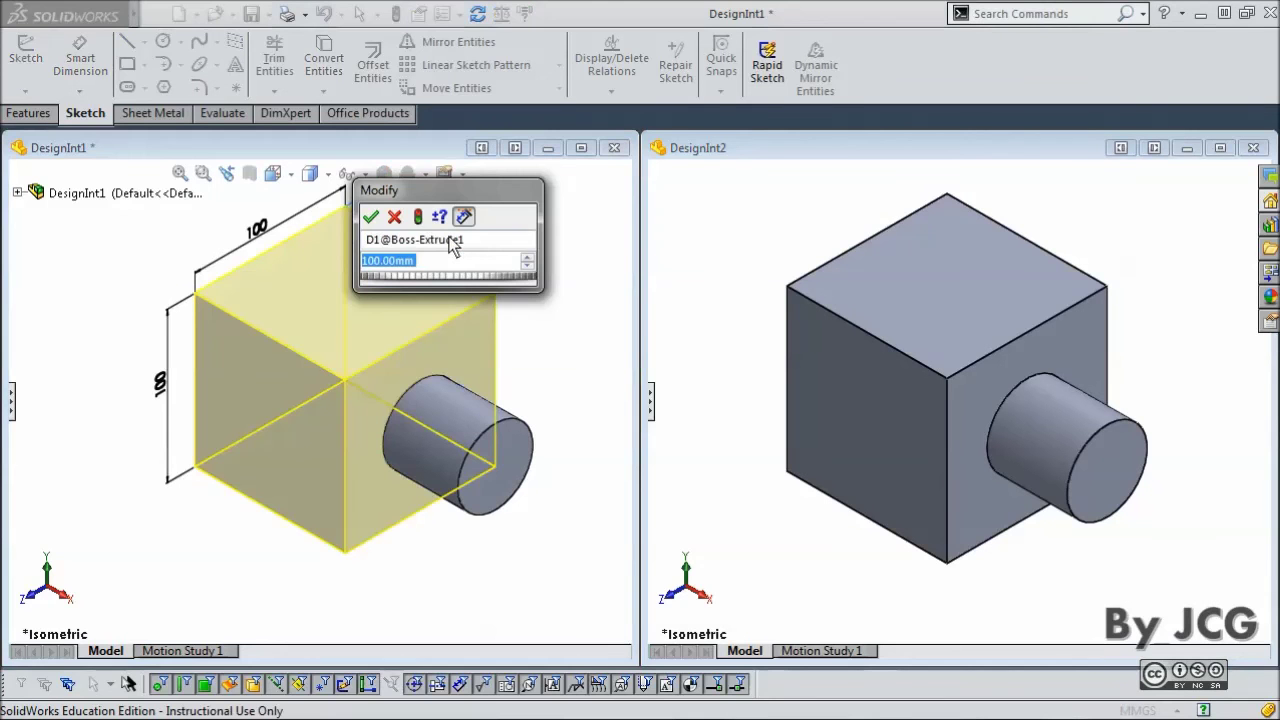
type("90")
key("Return")
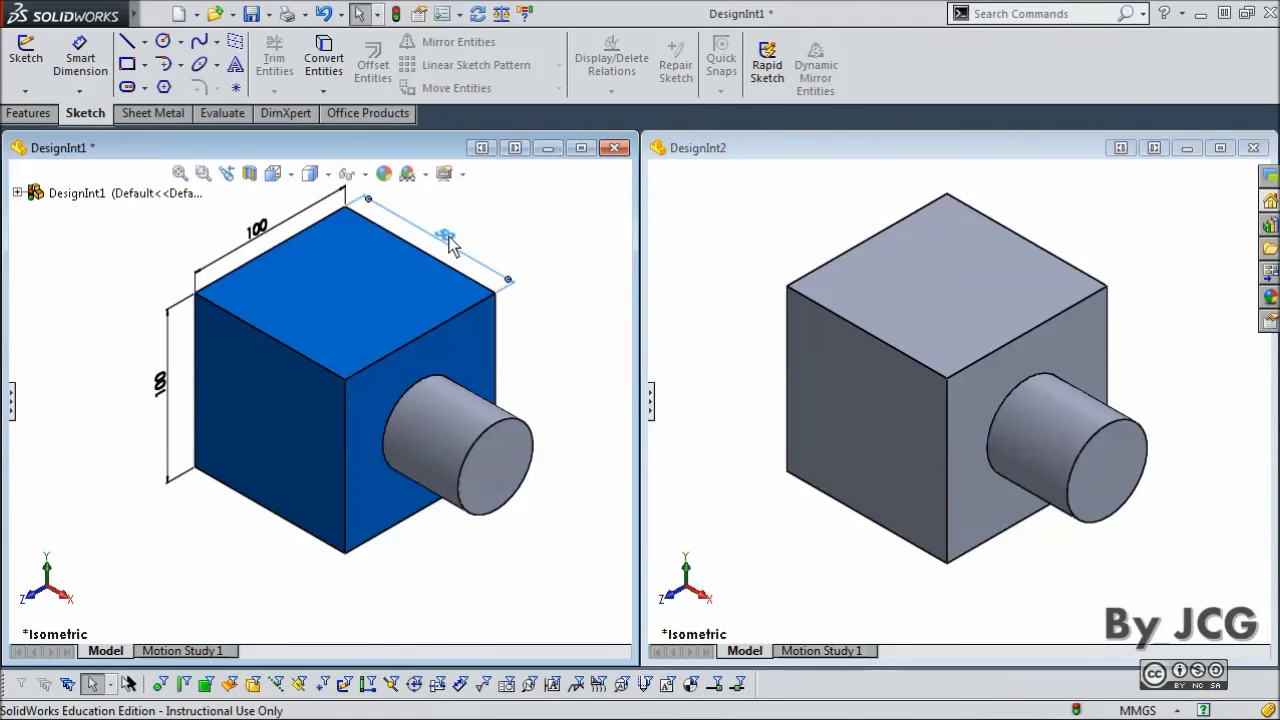
left_click(539, 220)
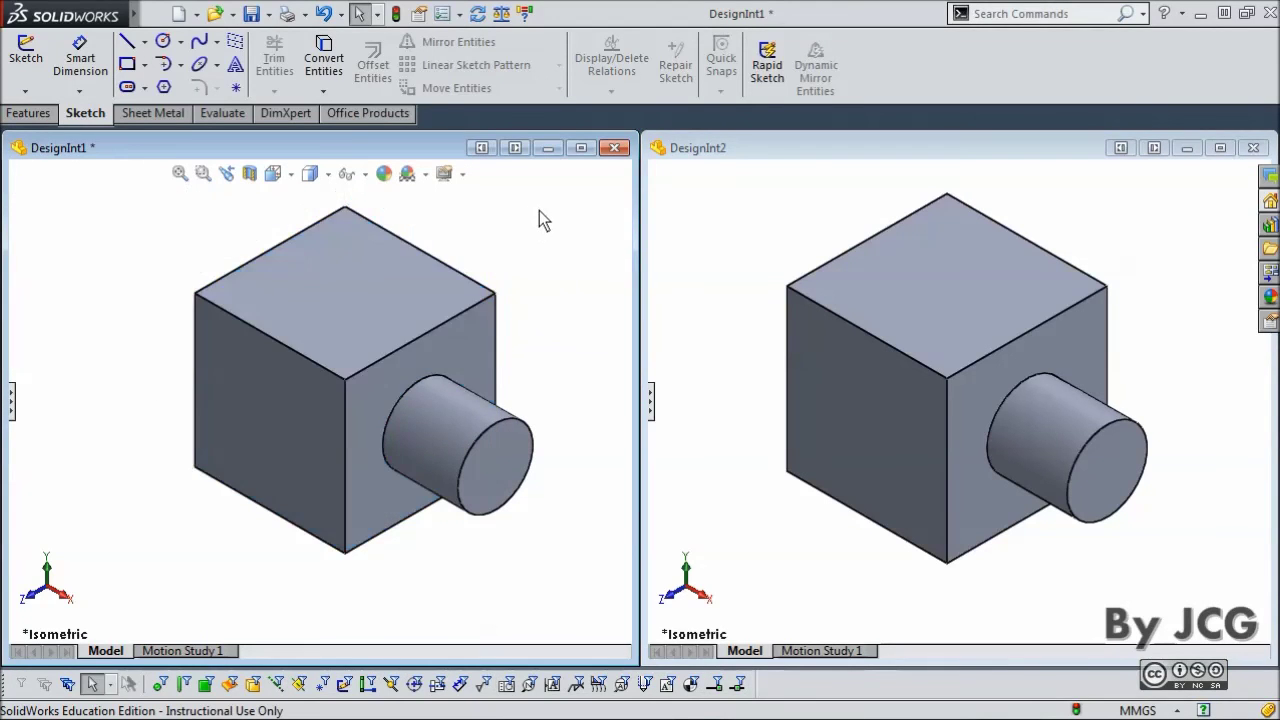
- Rebuild DesignInt1, then enter 50 for DesignInt2's linked A100 cube dimension
left_click(396, 13)
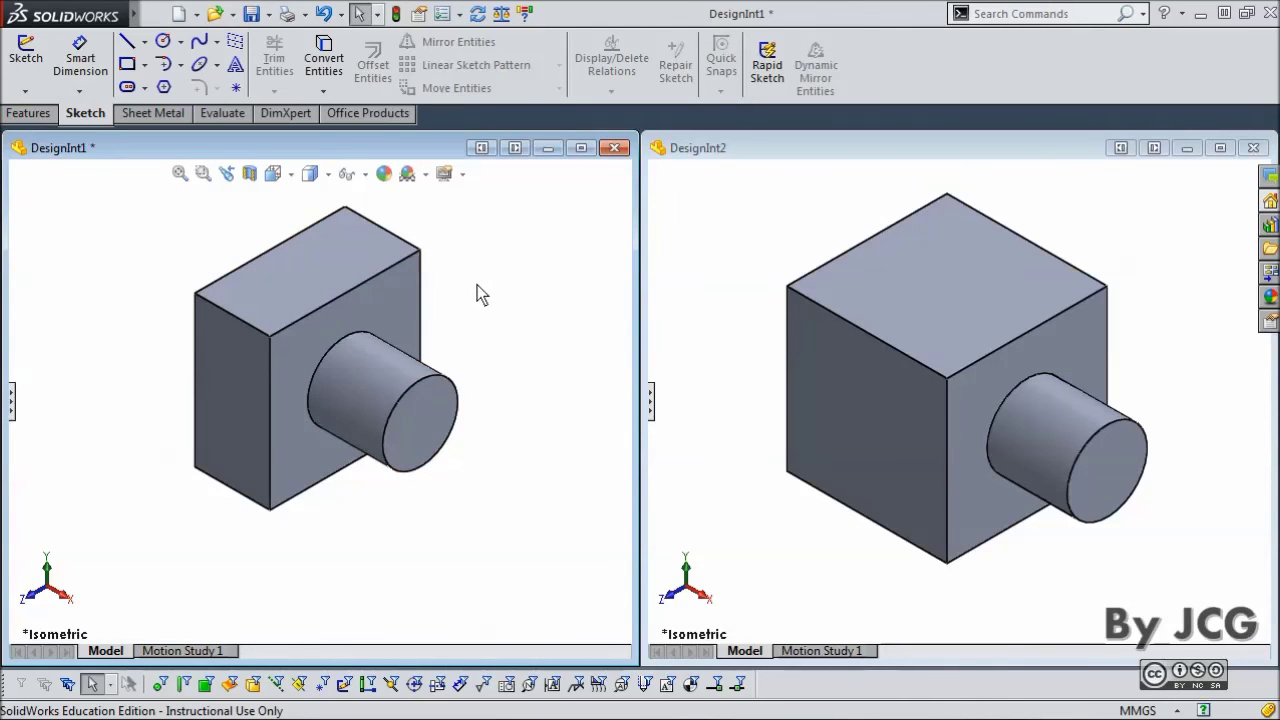
left_click(729, 191)
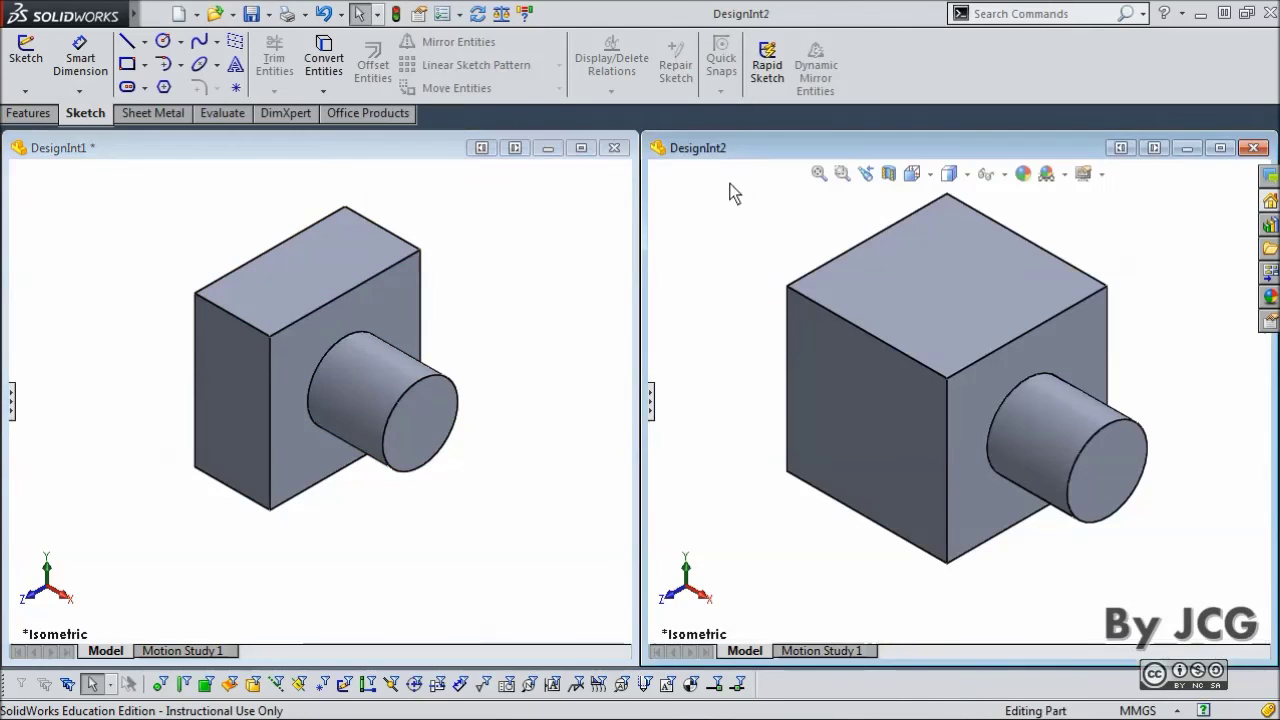
double_click(933, 292)
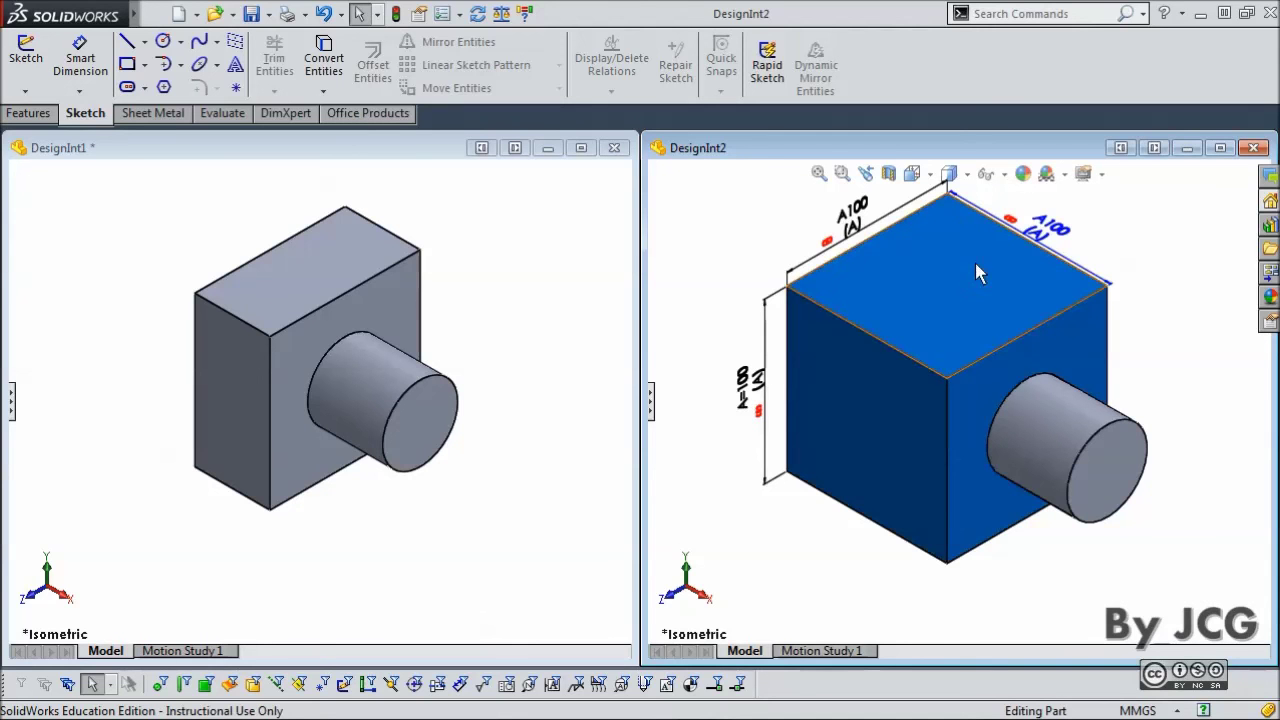
left_click(1048, 232)
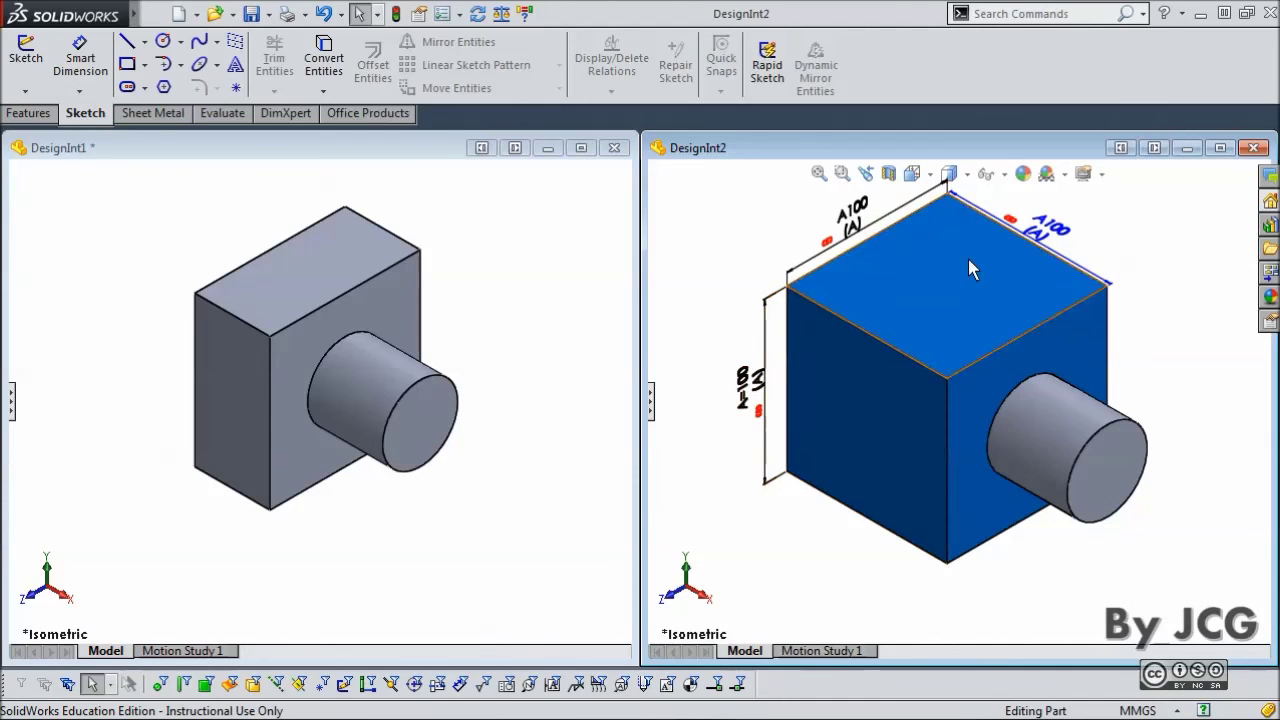
double_click(1048, 240)
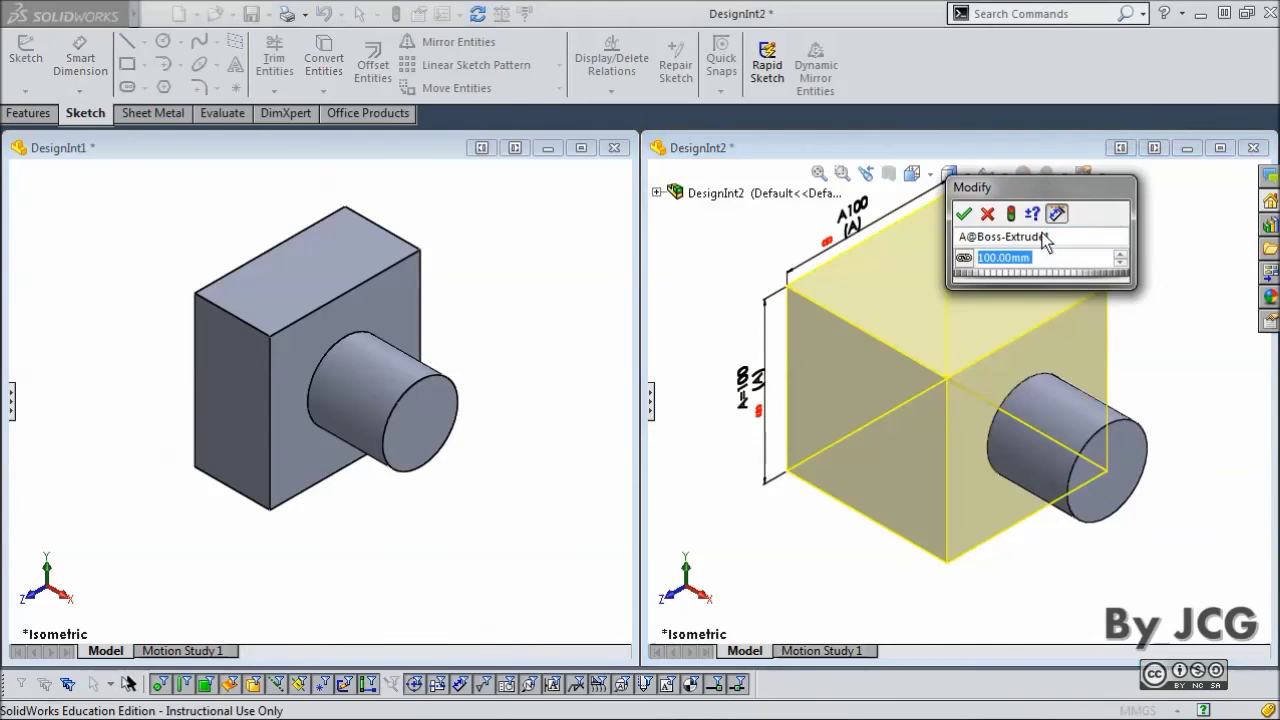
type("50")
key("Return")
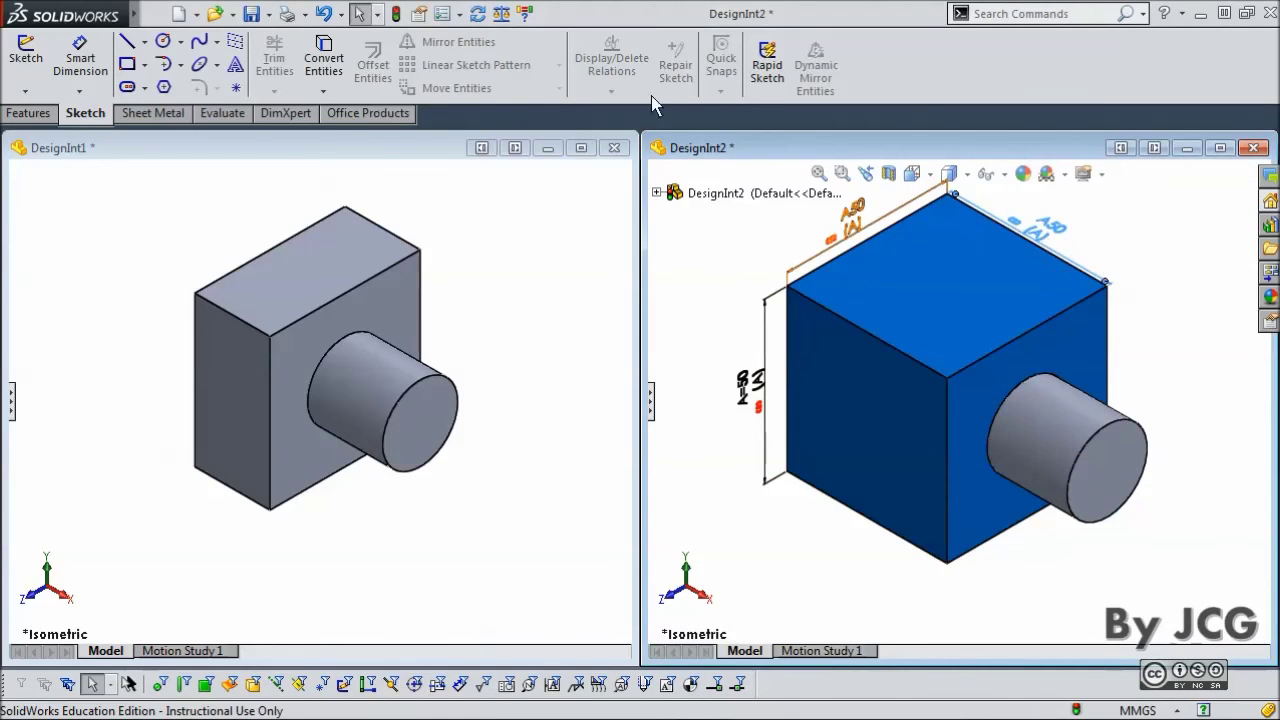
- Rebuild DesignInt2 and inspect the shaft's dimensions and the cube's new A50 dimensions
left_click(396, 13)
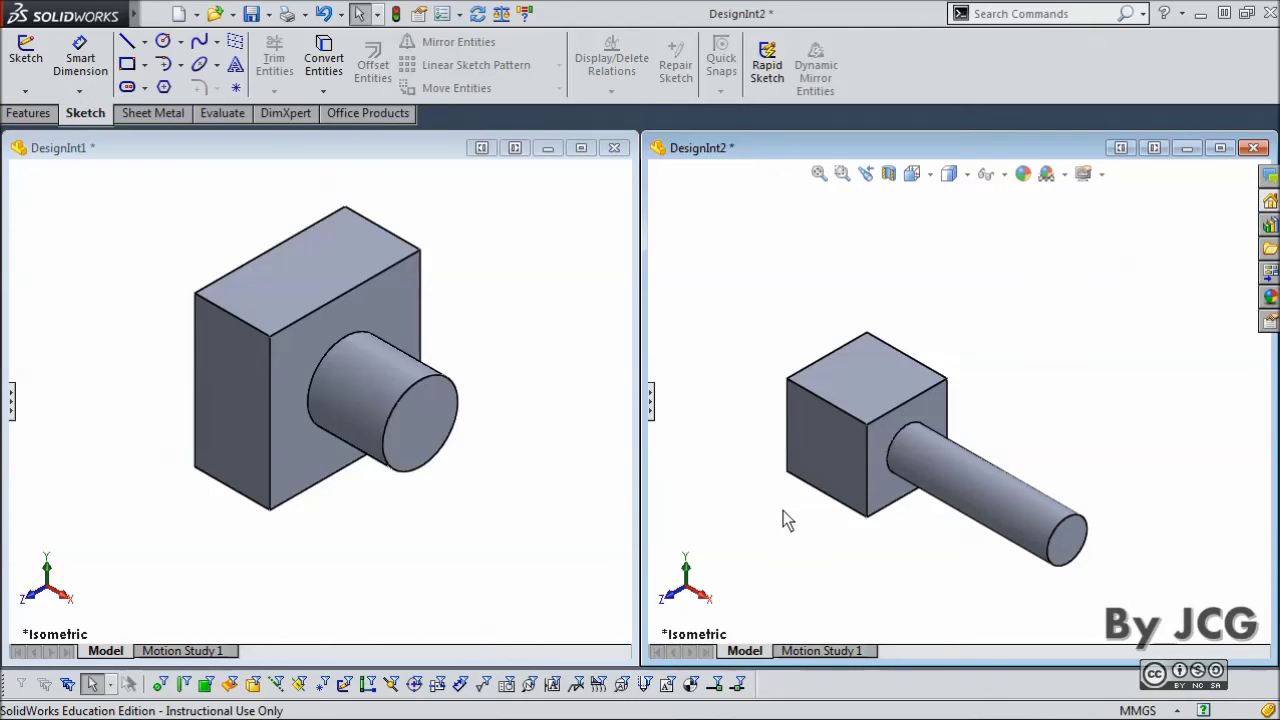
double_click(1077, 552)
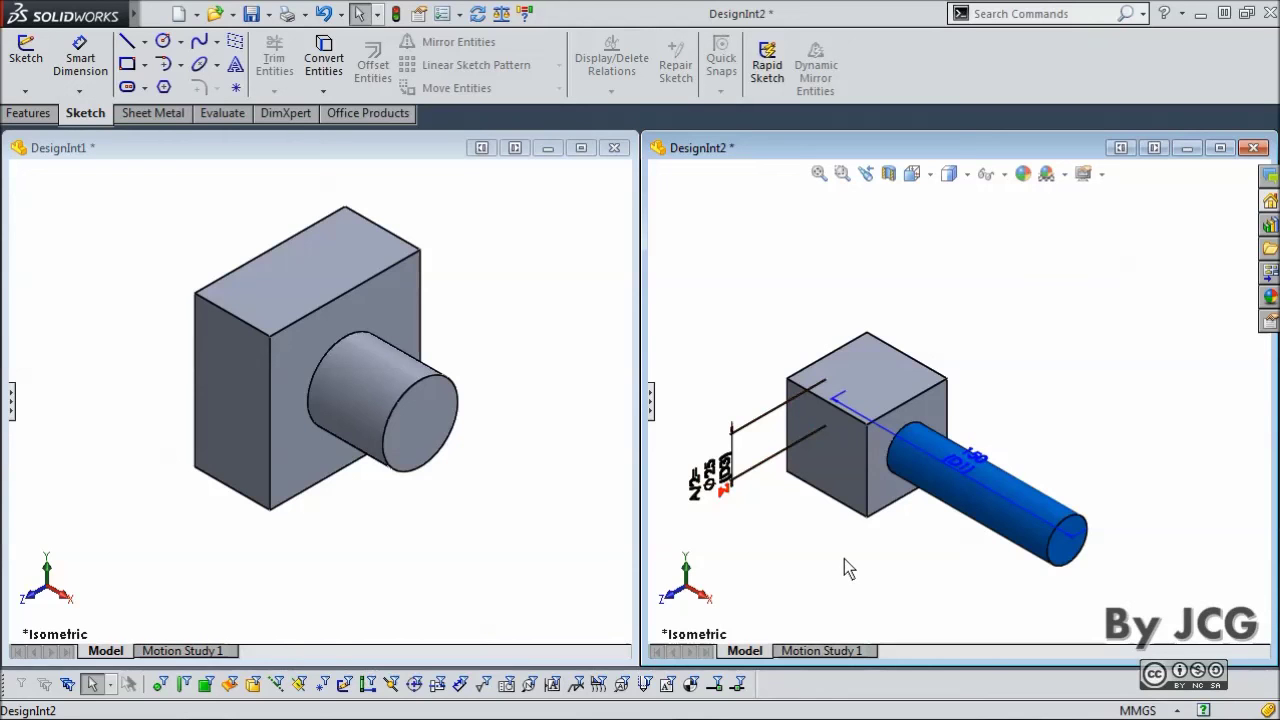
key("Escape")
double_click(912, 360)
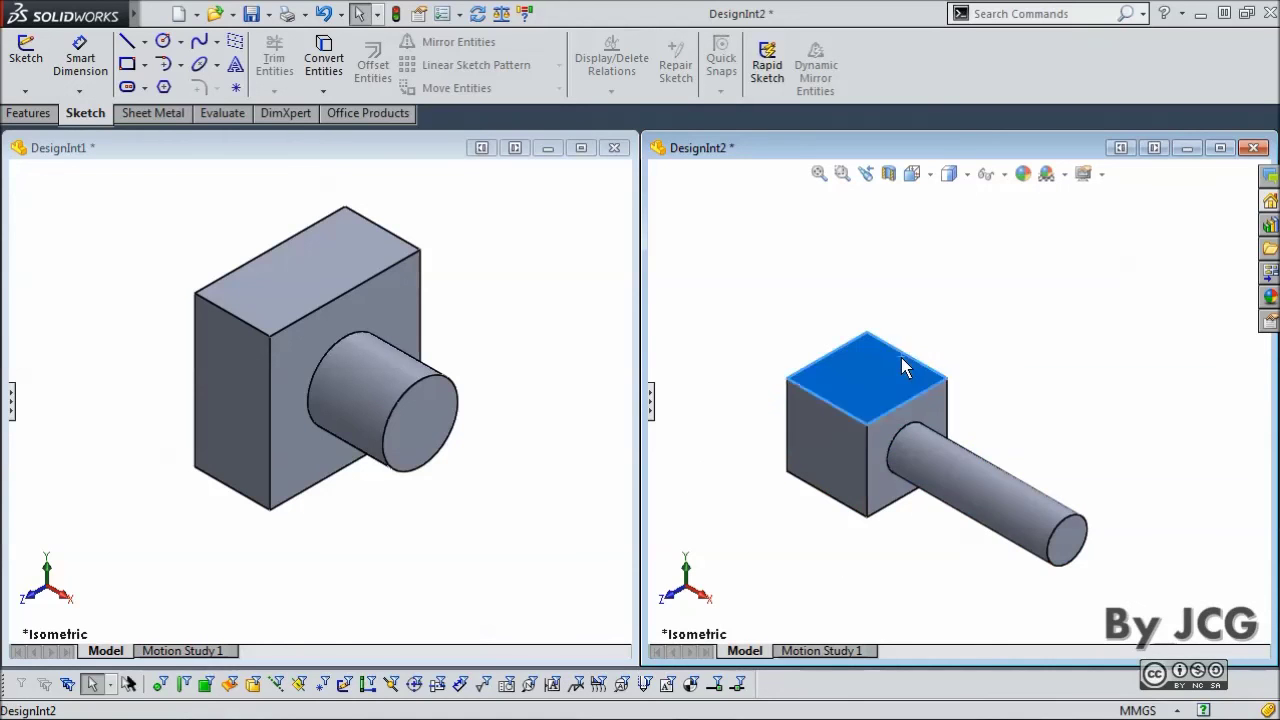
left_click(997, 383)
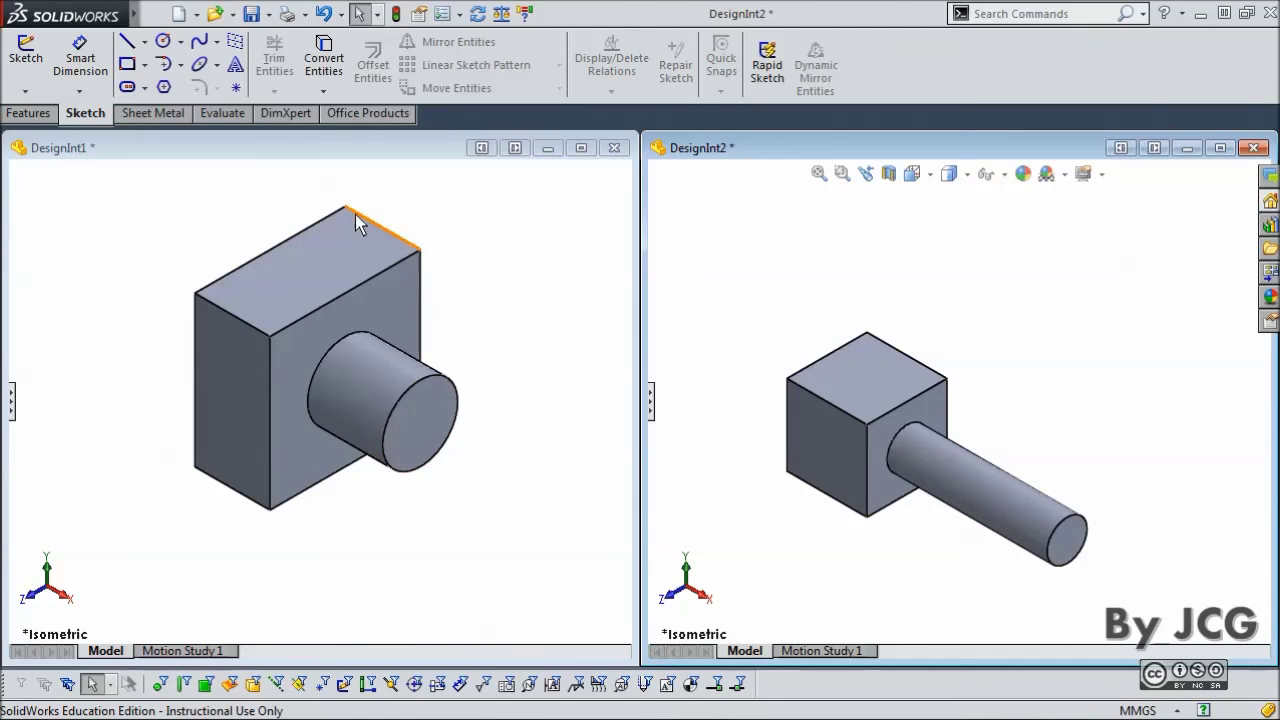
left_click(450, 262)
left_click(851, 320)
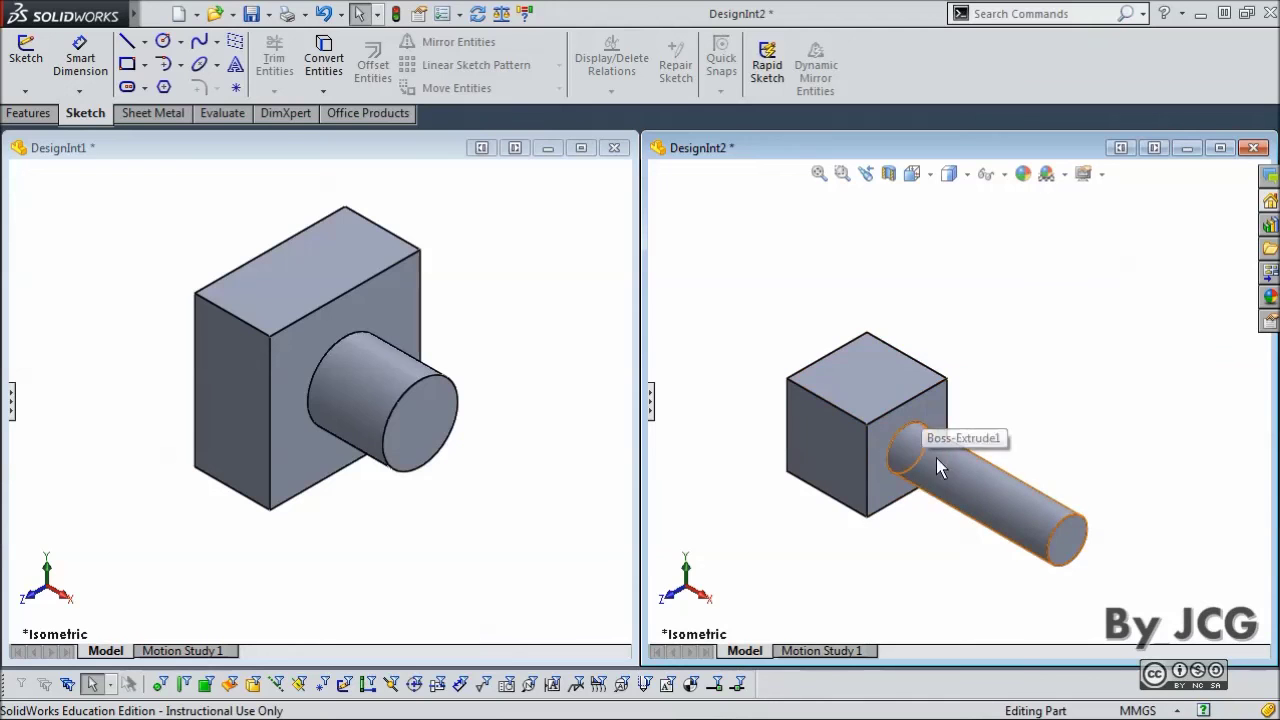
left_click(882, 430)
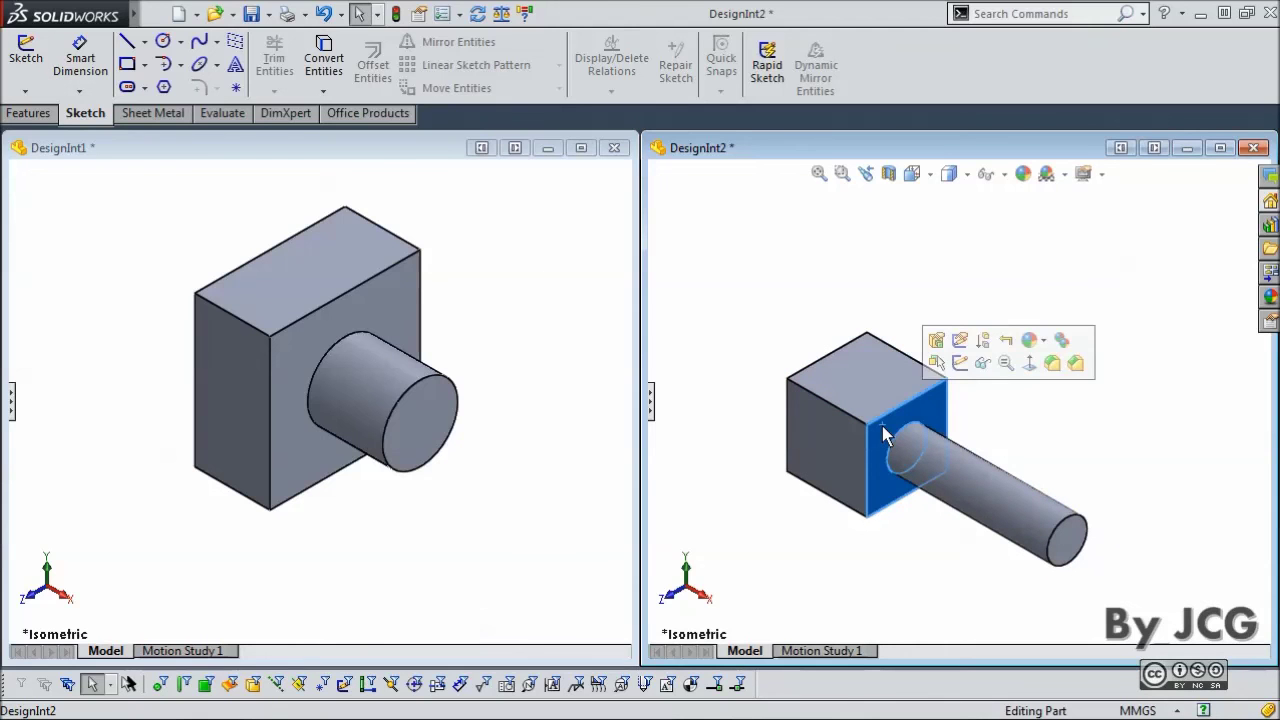
left_click(505, 259)
left_click(417, 424)
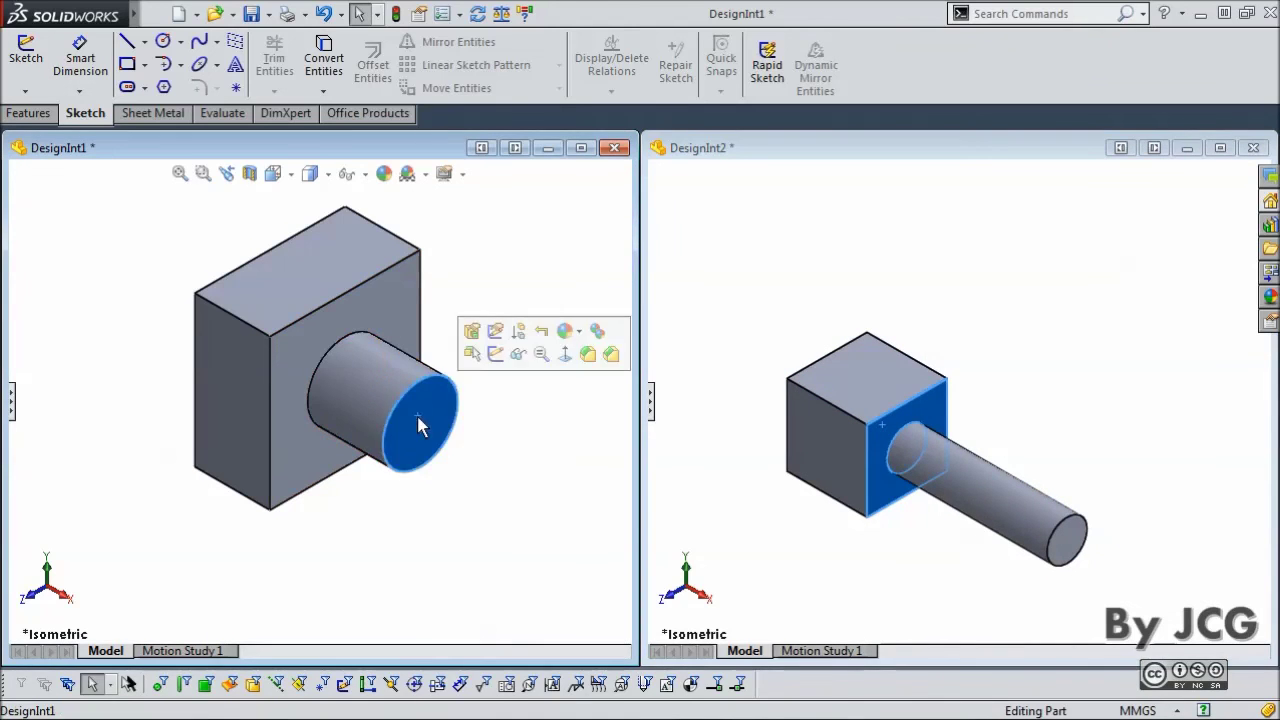
left_click(396, 300)
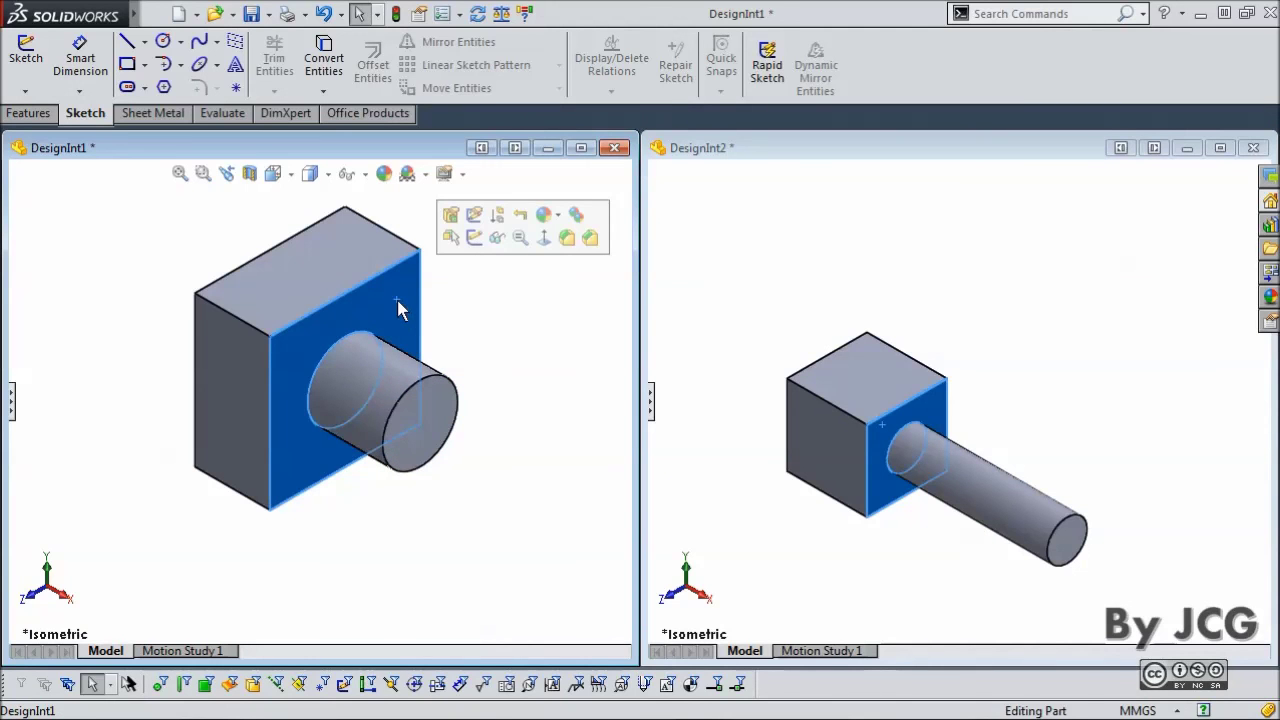
left_click(465, 309)
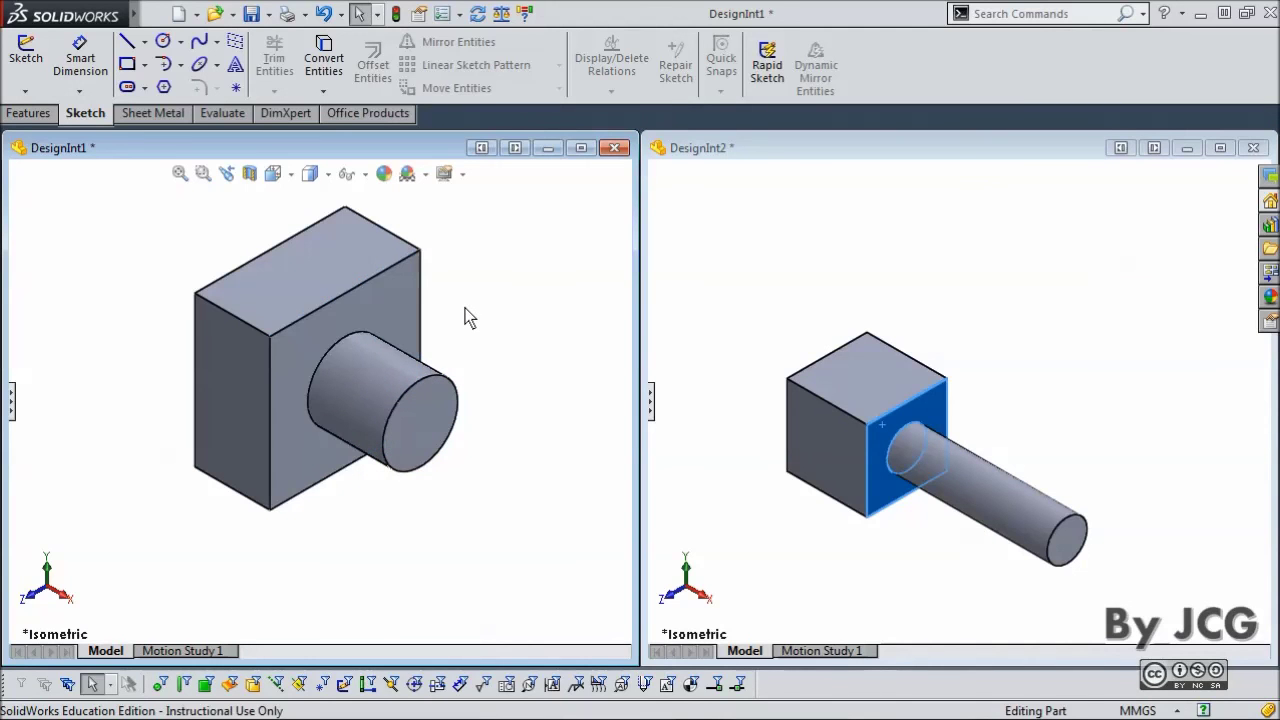
- Change DesignInt1's 100 mm box width to 50, select the height dimension, and rebuild
double_click(312, 249)
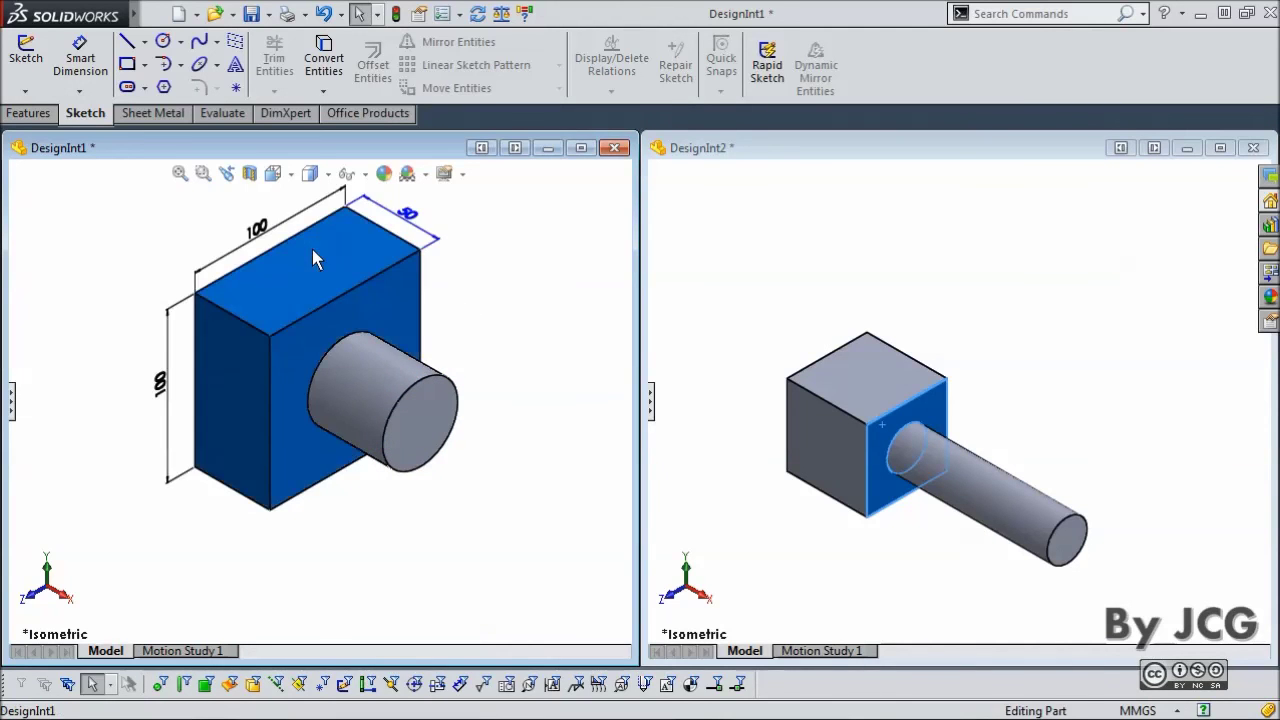
double_click(252, 231)
type("50")
key("Return")
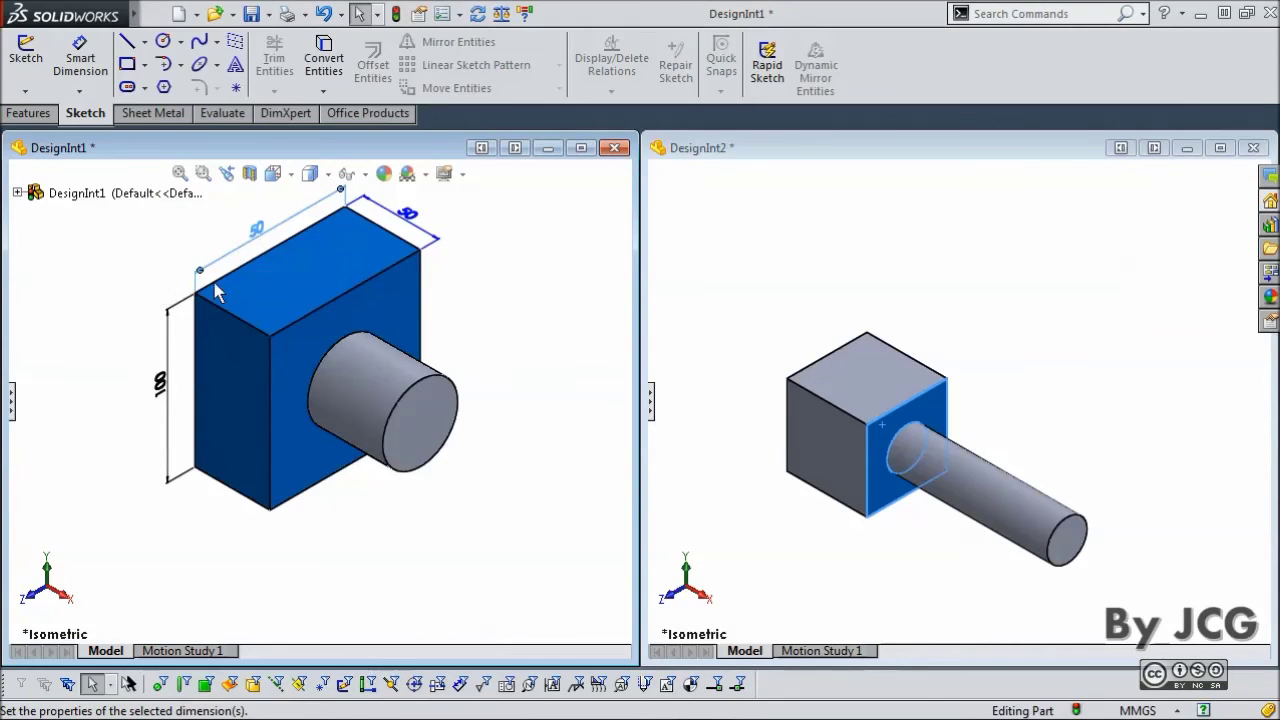
left_click(160, 385)
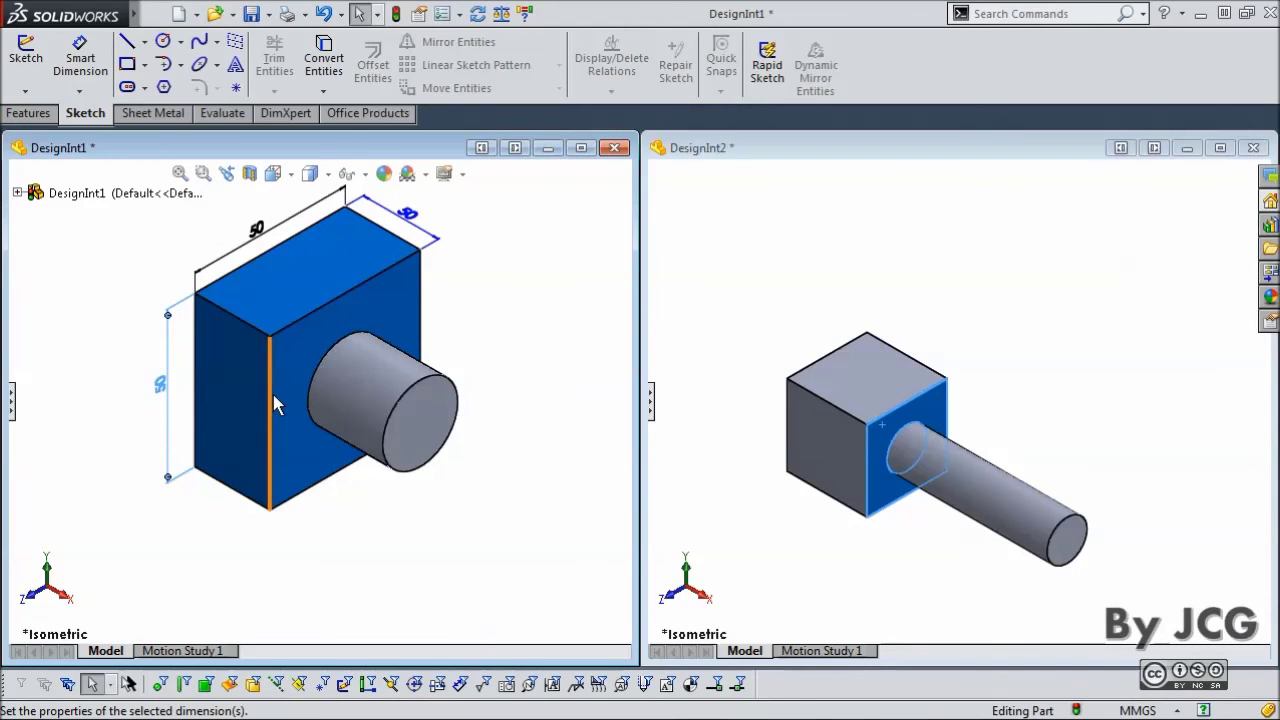
left_click(396, 14)
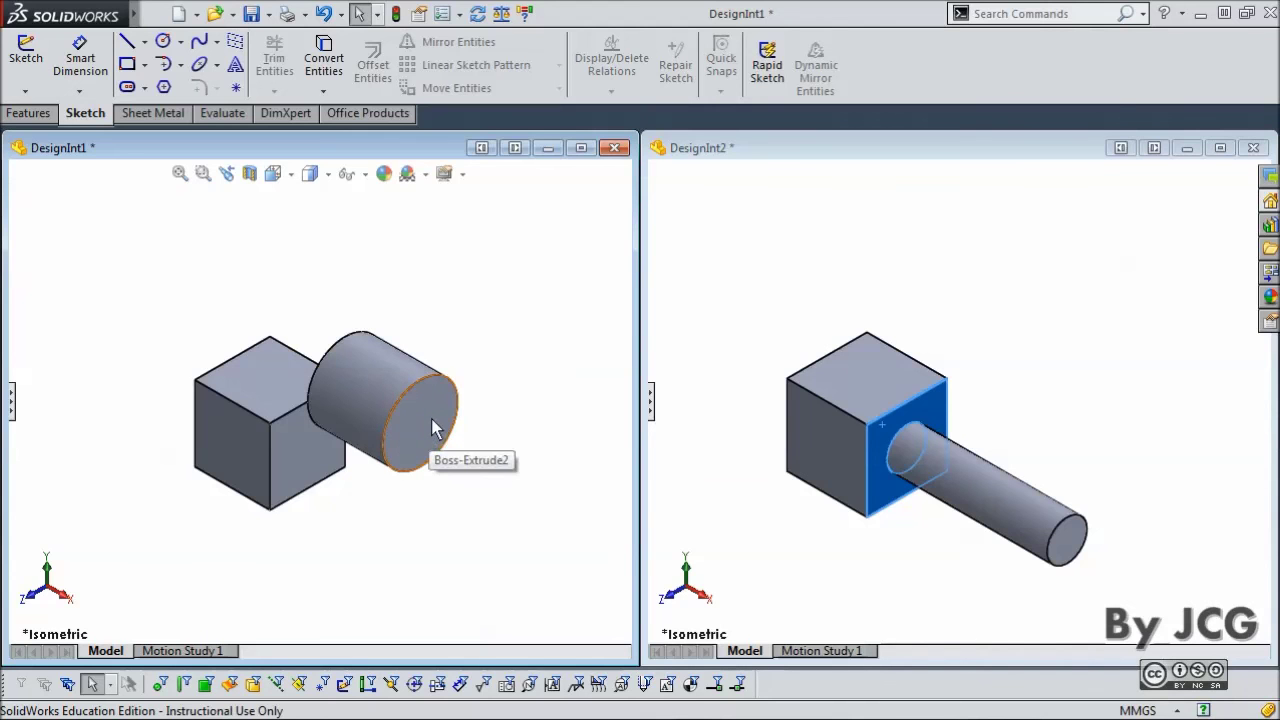
- Show DesignInt1 and DesignInt2 in the Right view to compare cylinder placement
left_click(258, 462)
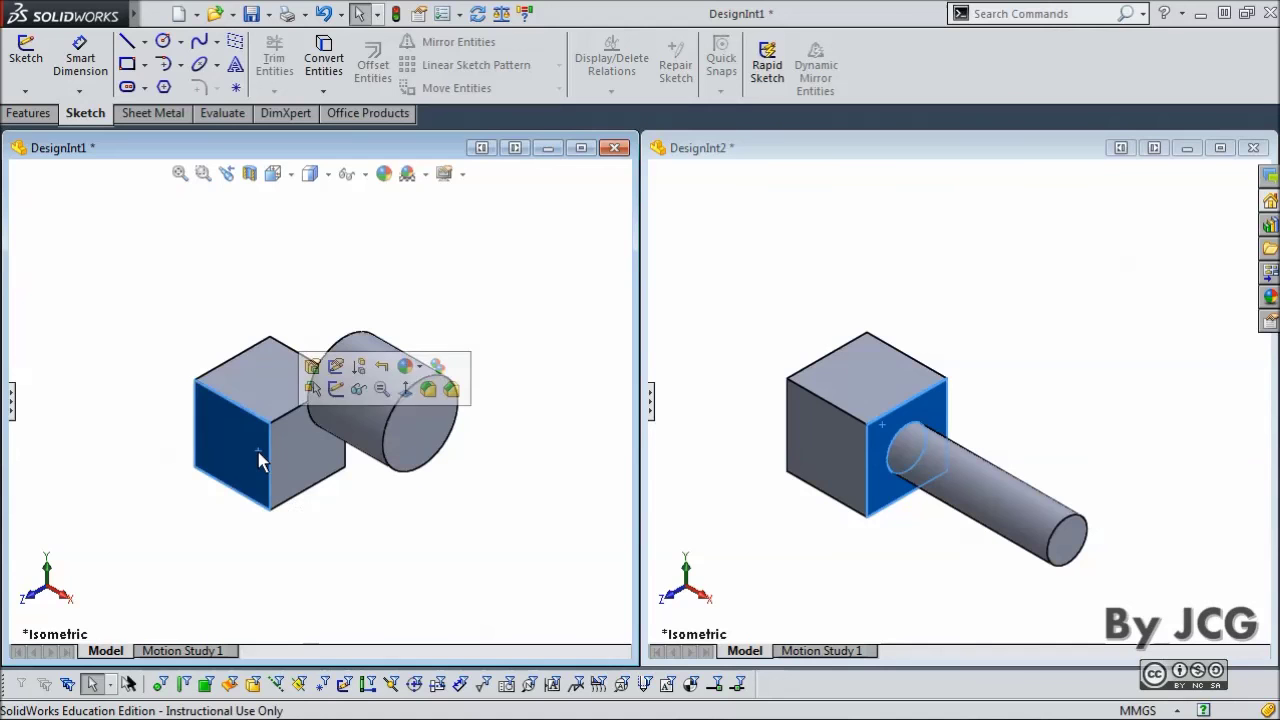
left_click(307, 525)
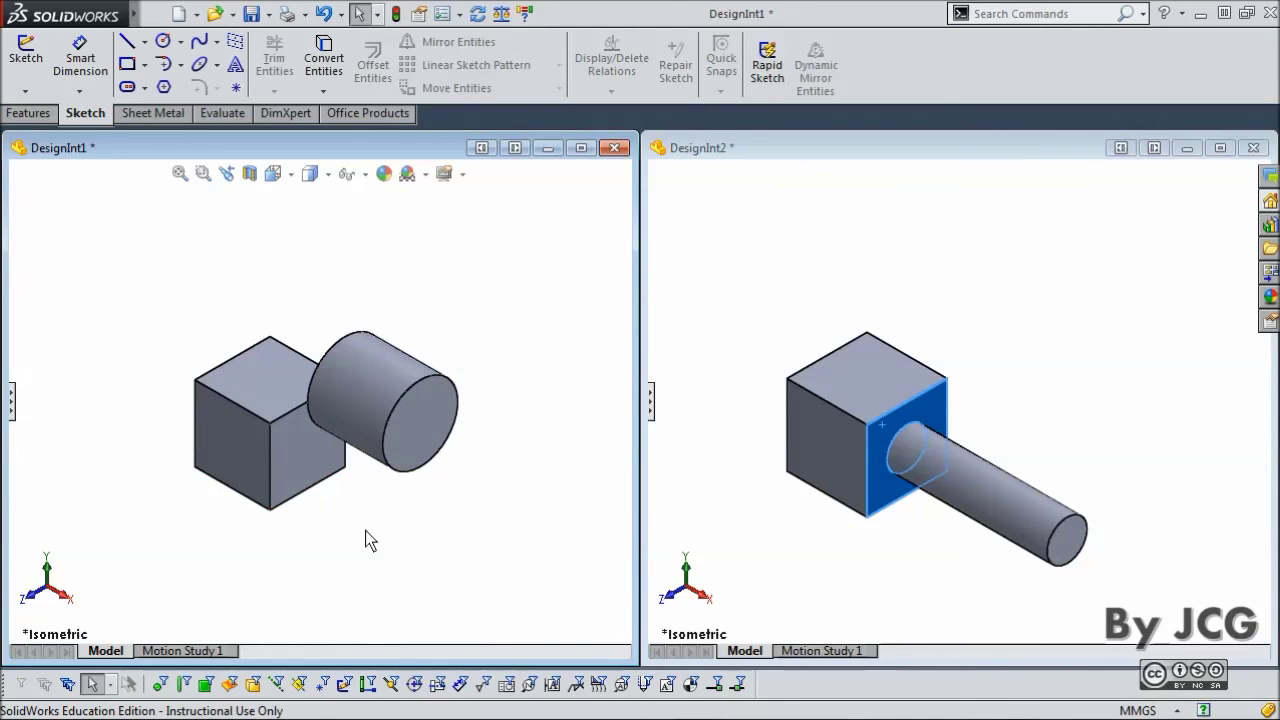
scroll(365, 535, "down", 3)
key("space")
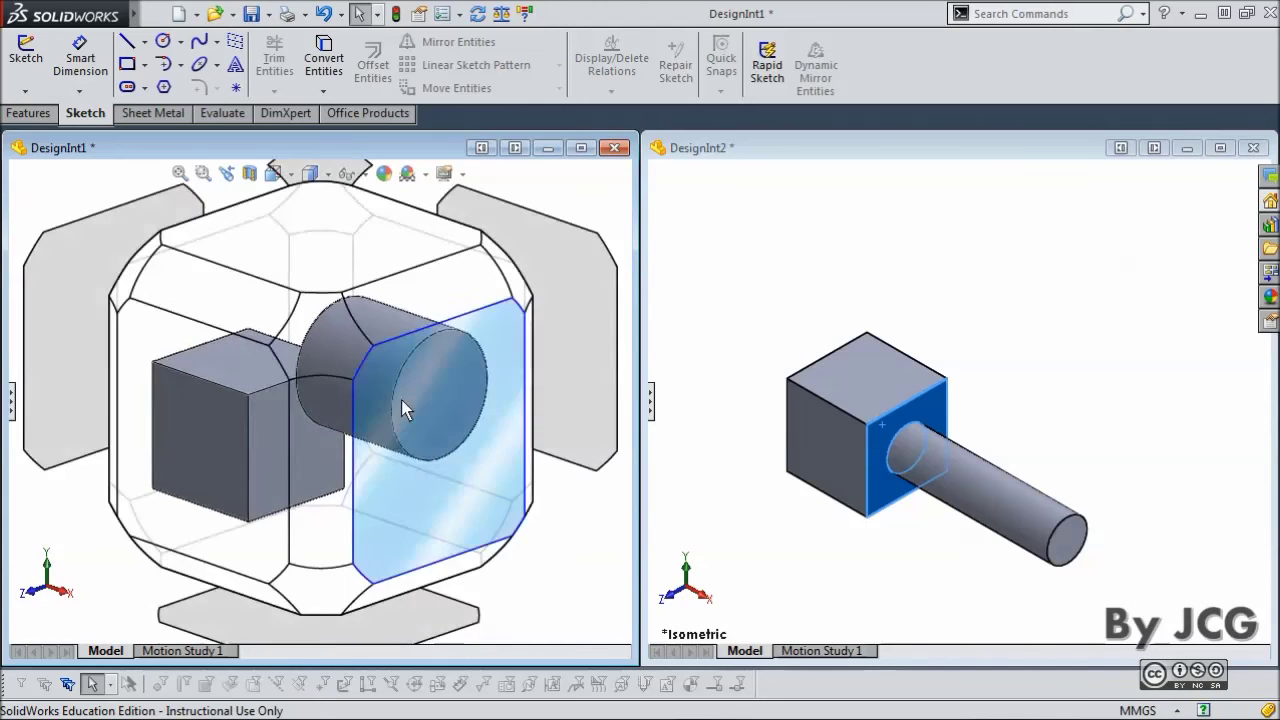
left_click(405, 410)
left_click(1203, 498)
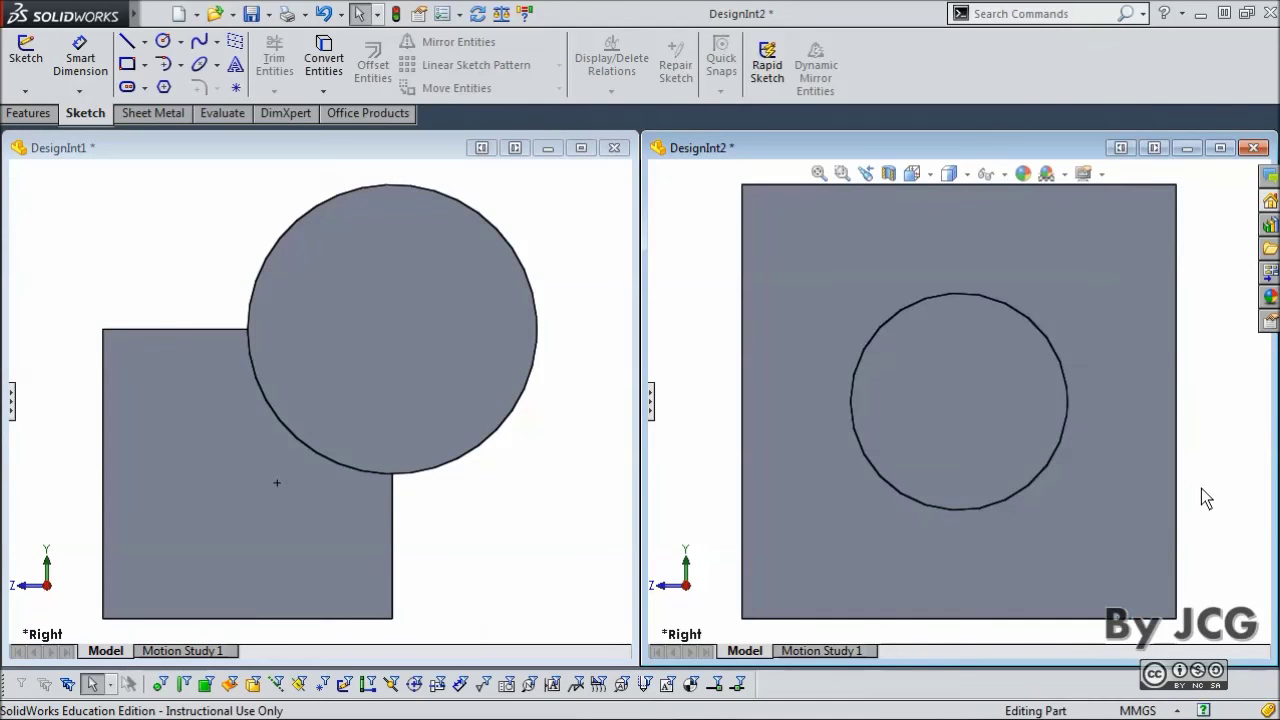